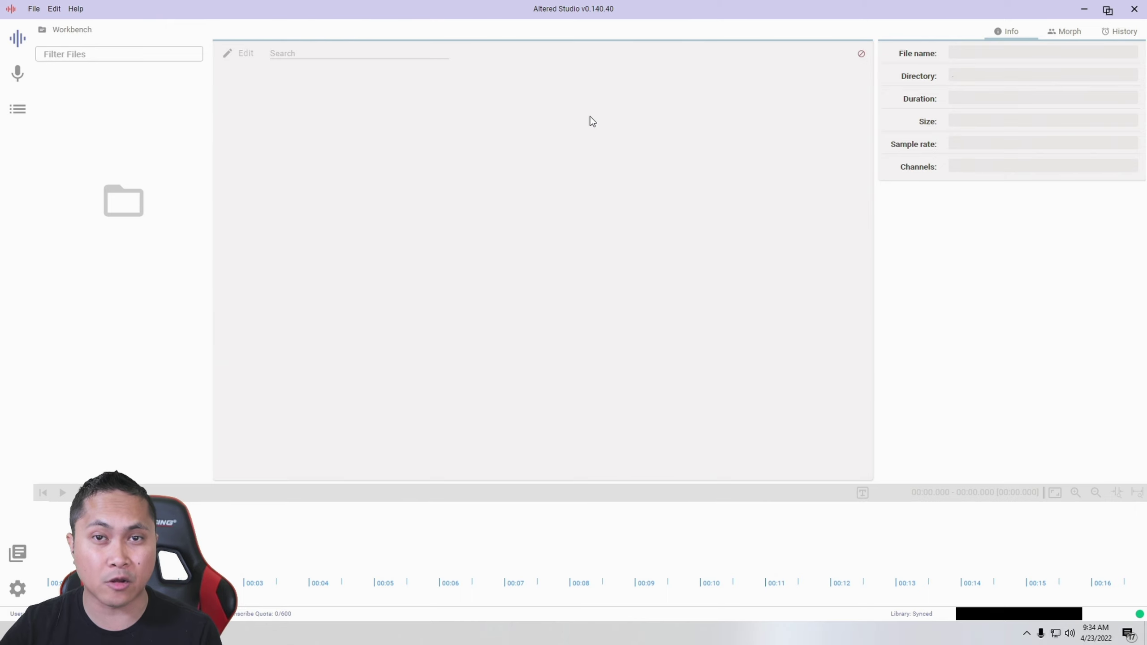
- Load hey.wav into the workbench and show its waveform and file details
click(111, 209)
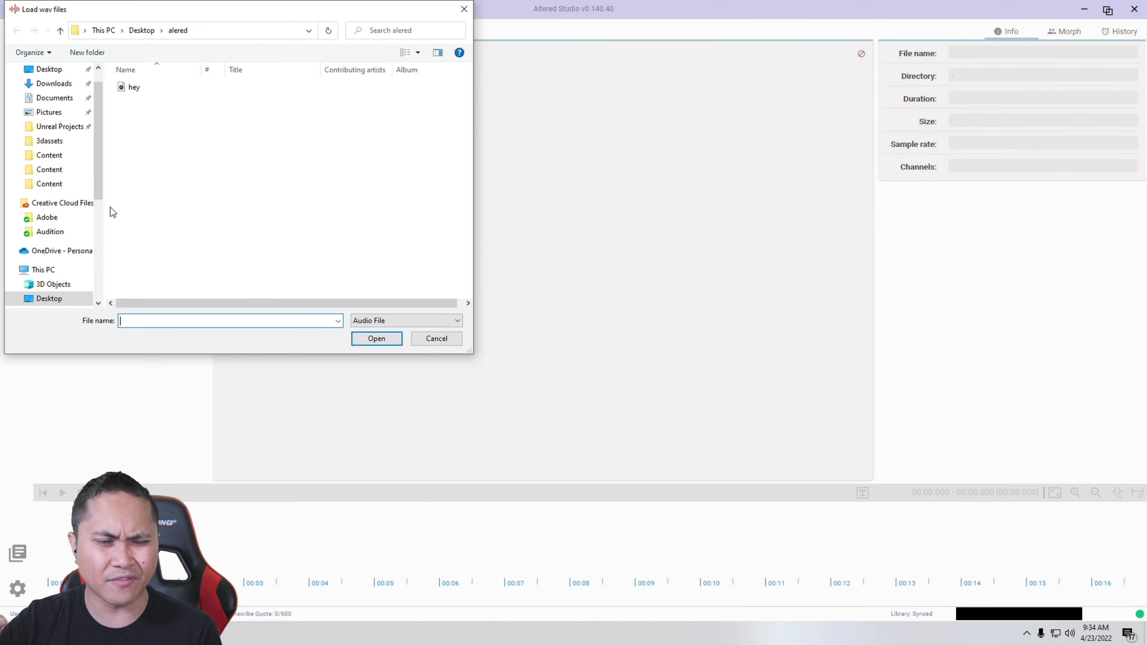
double_click(143, 90)
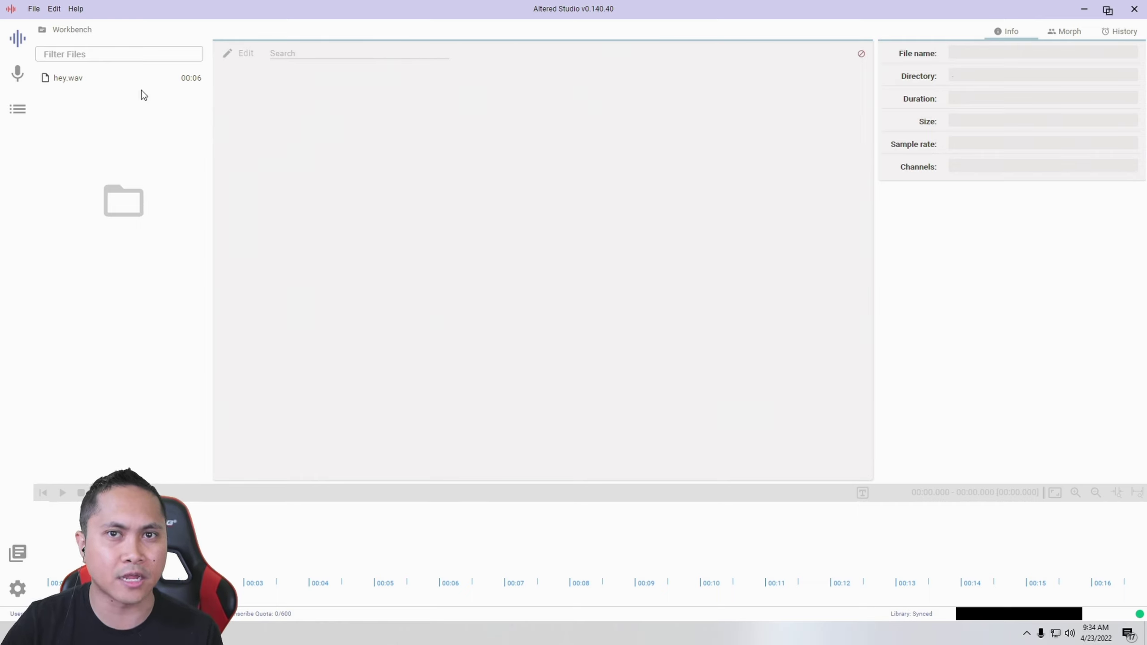
double_click(87, 81)
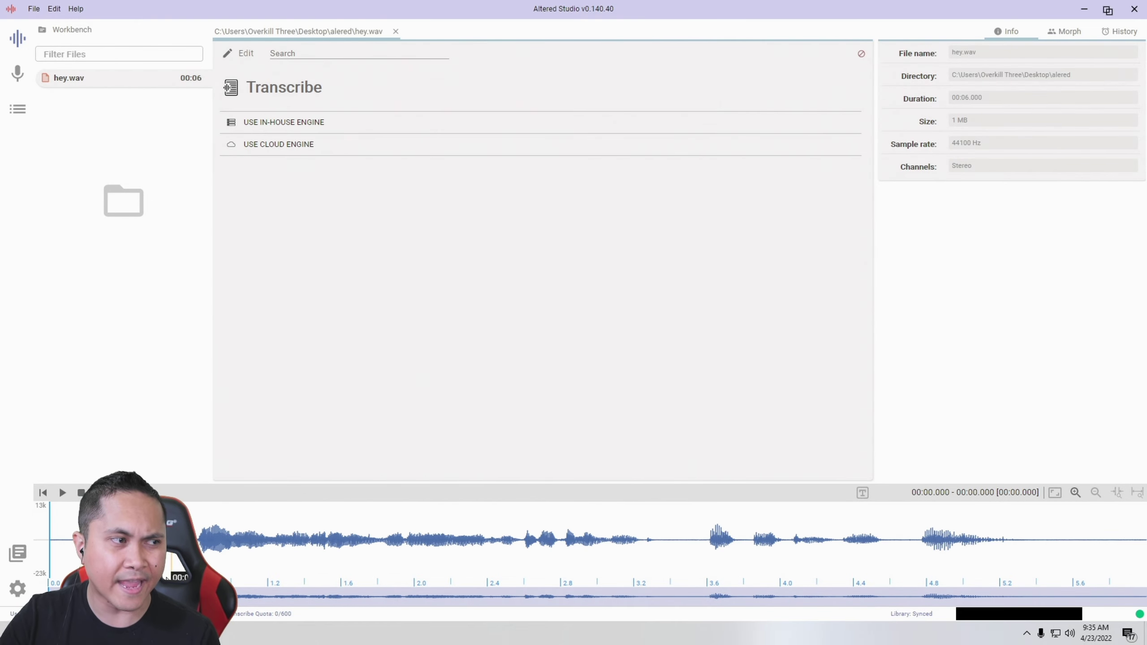
click(219, 556)
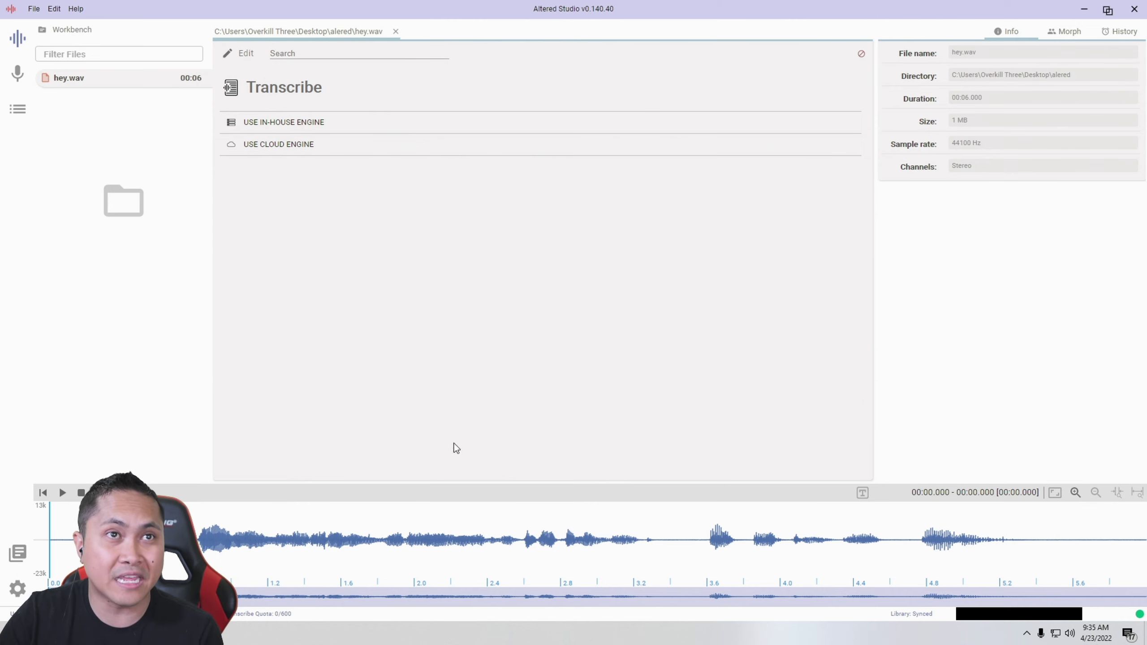
- Browse the voice library's voice list, then return to hey.wav in the workbench
click(18, 554)
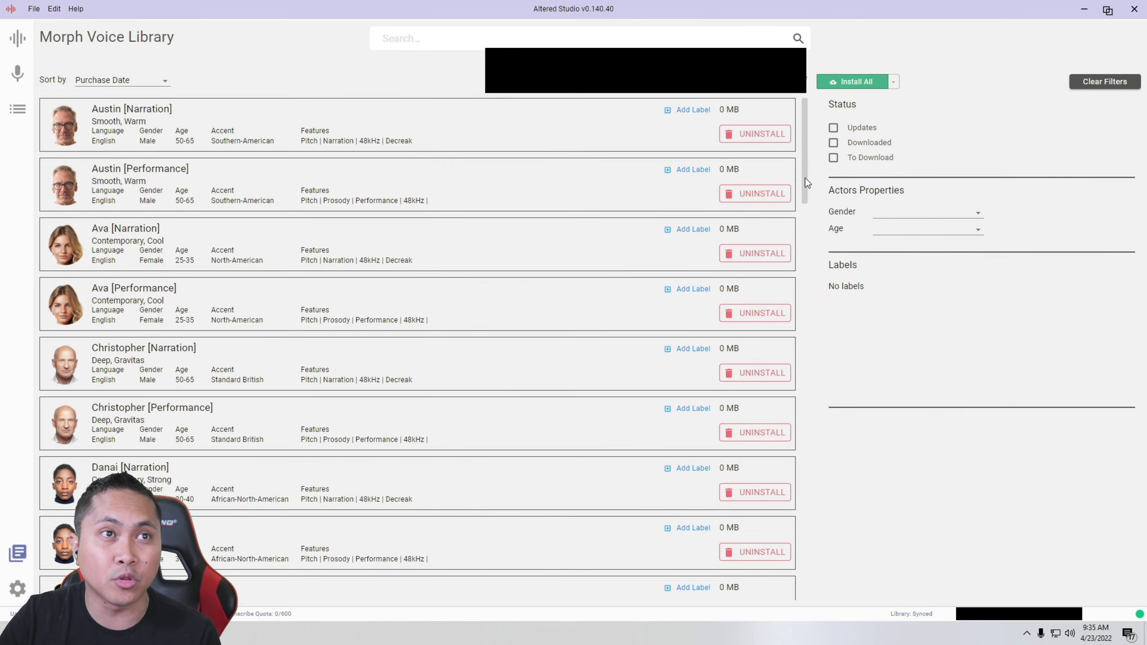
scroll(798, 221, down, 3)
drag(804, 220, 784, 174)
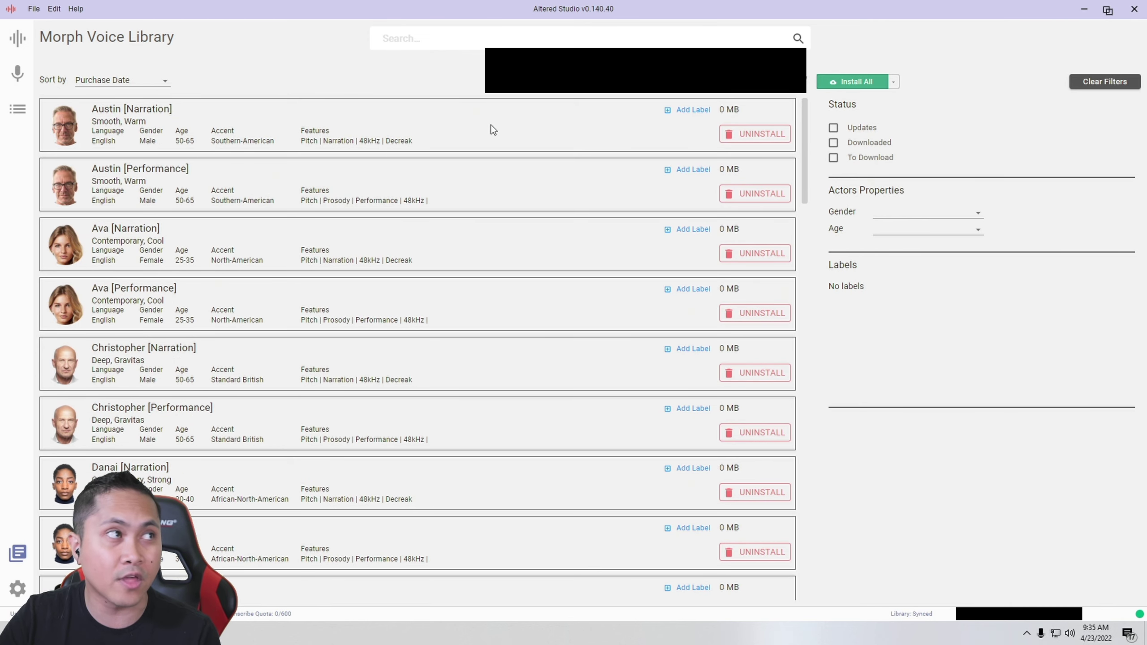
click(18, 37)
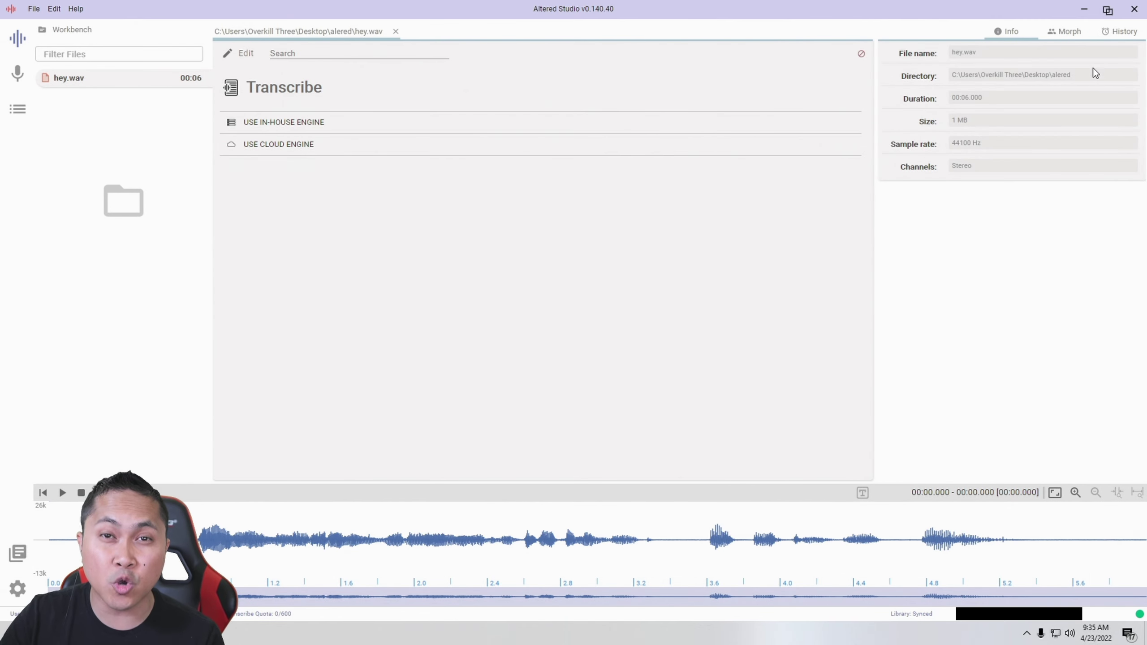
- Set the morph voice to Christopher [Narration] and turn on De-creak audio
click(1066, 34)
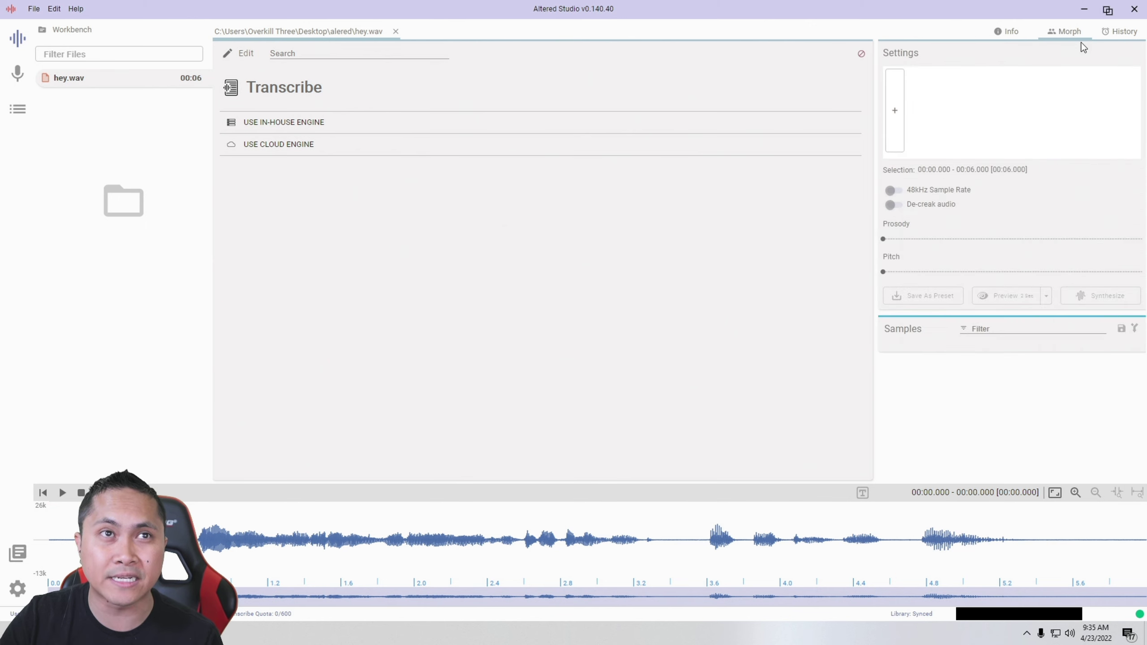
click(895, 113)
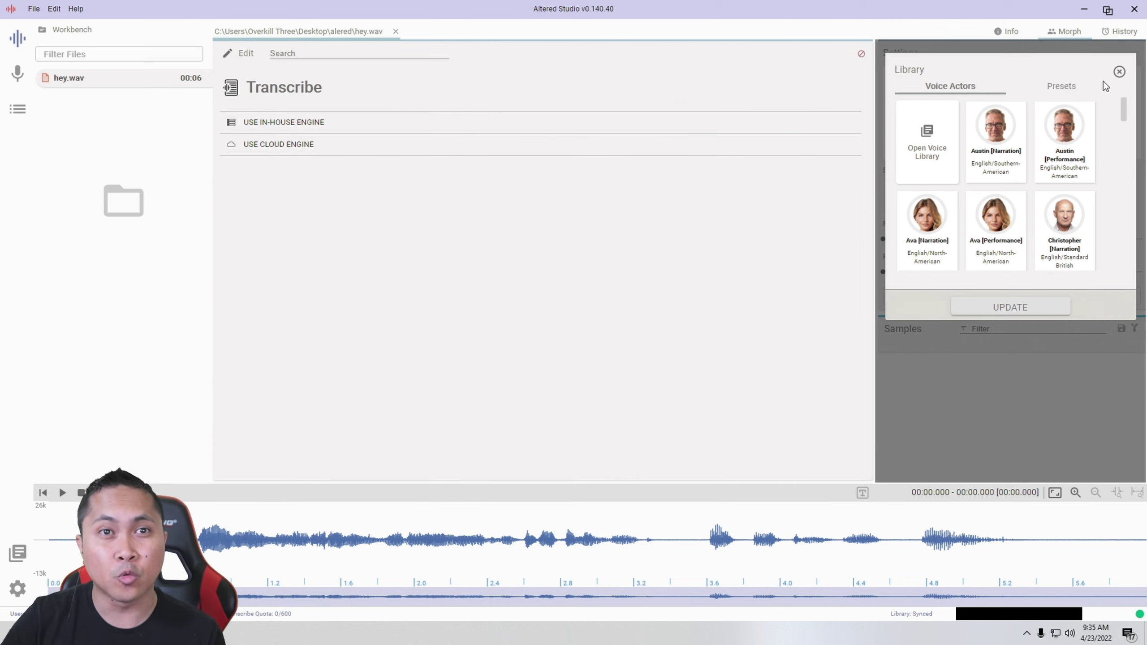
drag(1123, 110, 1125, 125)
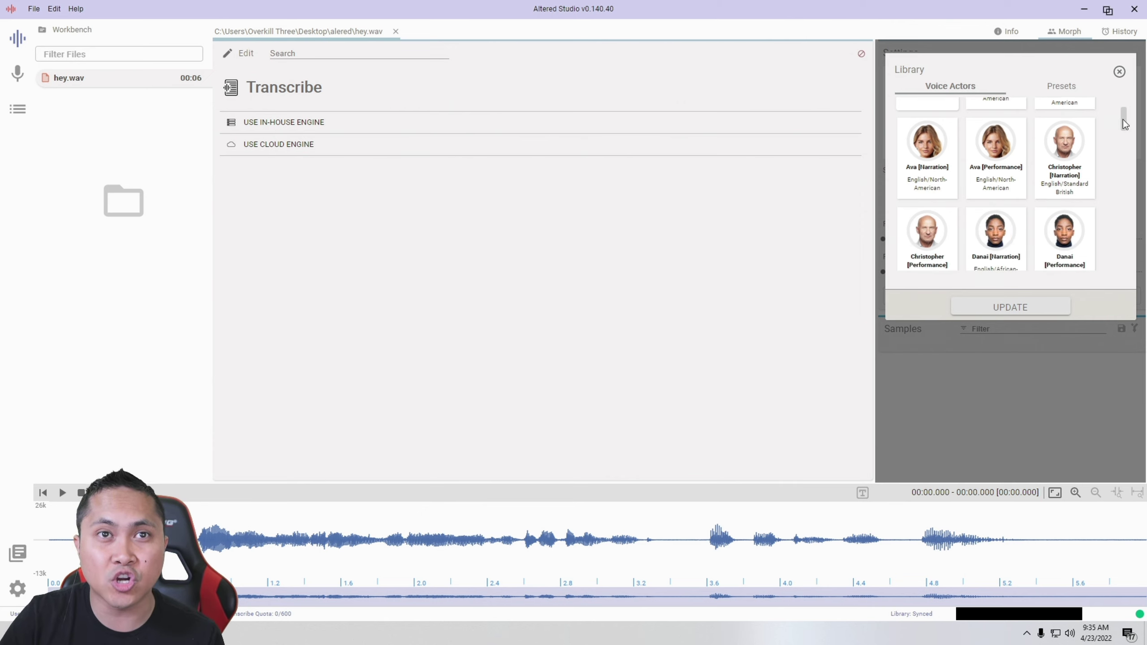
mouse_move(1066, 130)
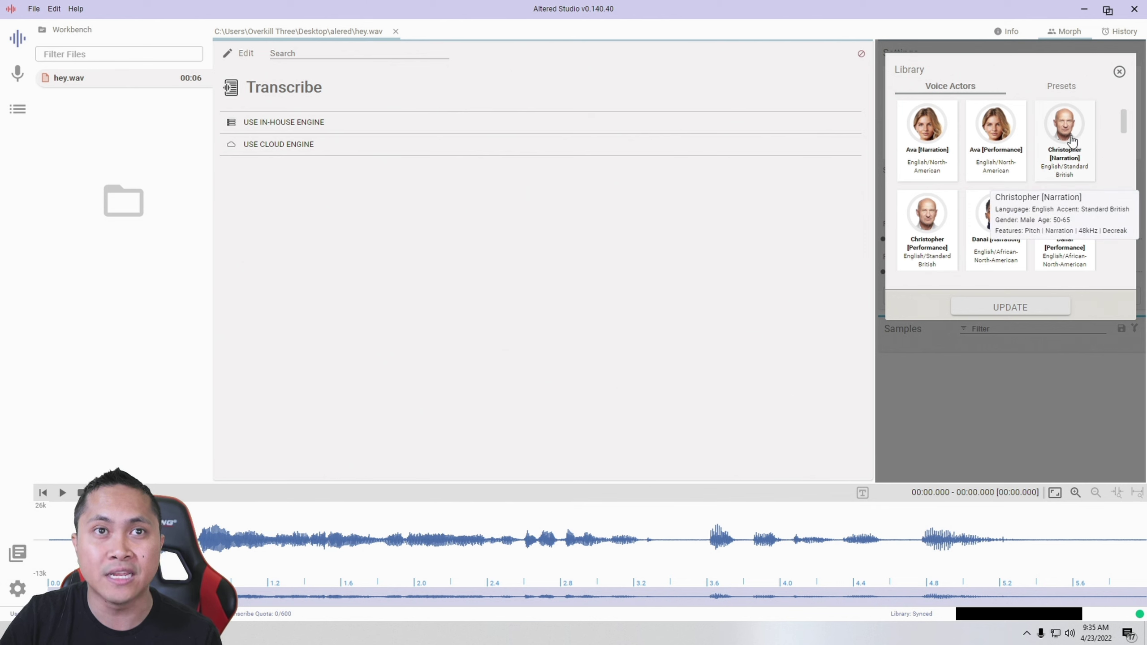
click(1076, 142)
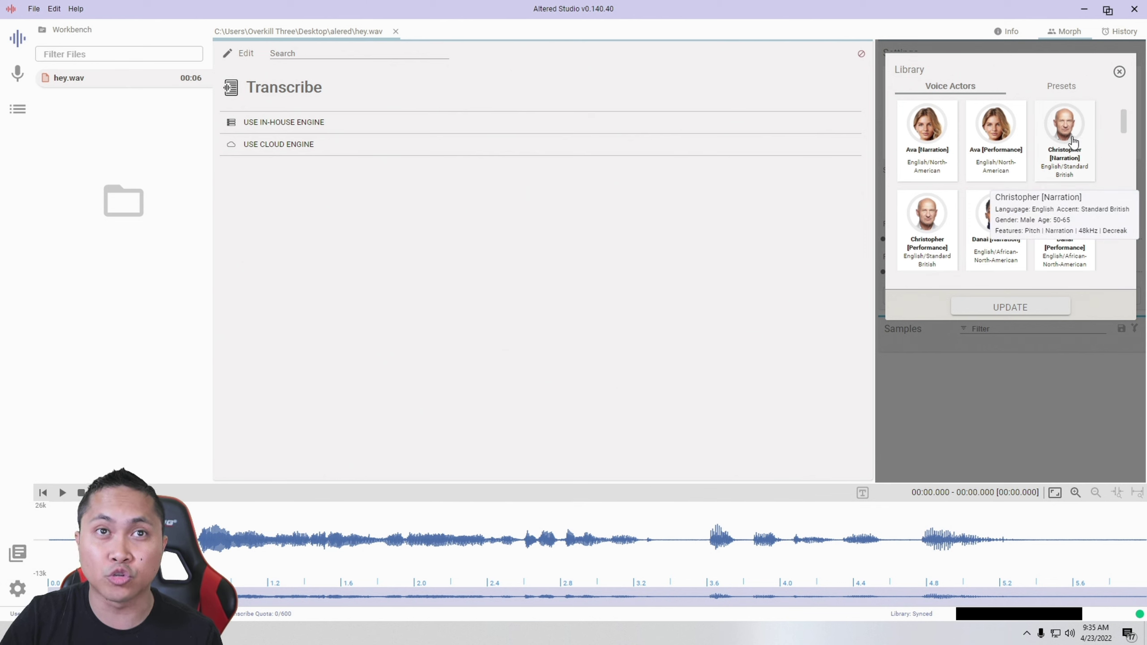
click(1010, 307)
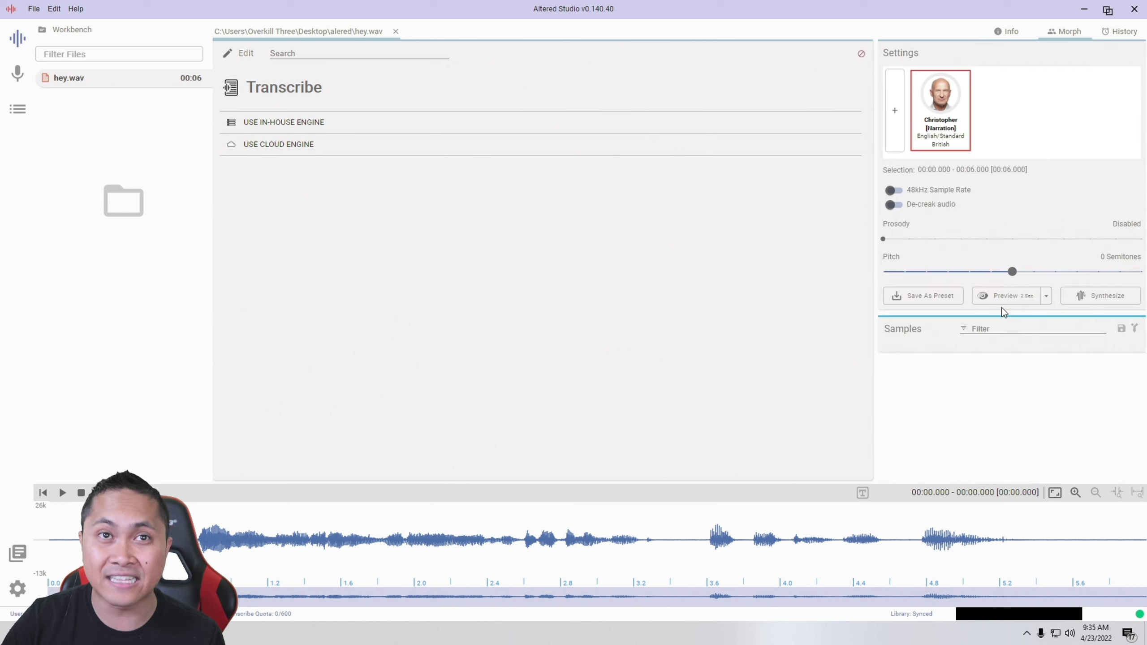
click(892, 208)
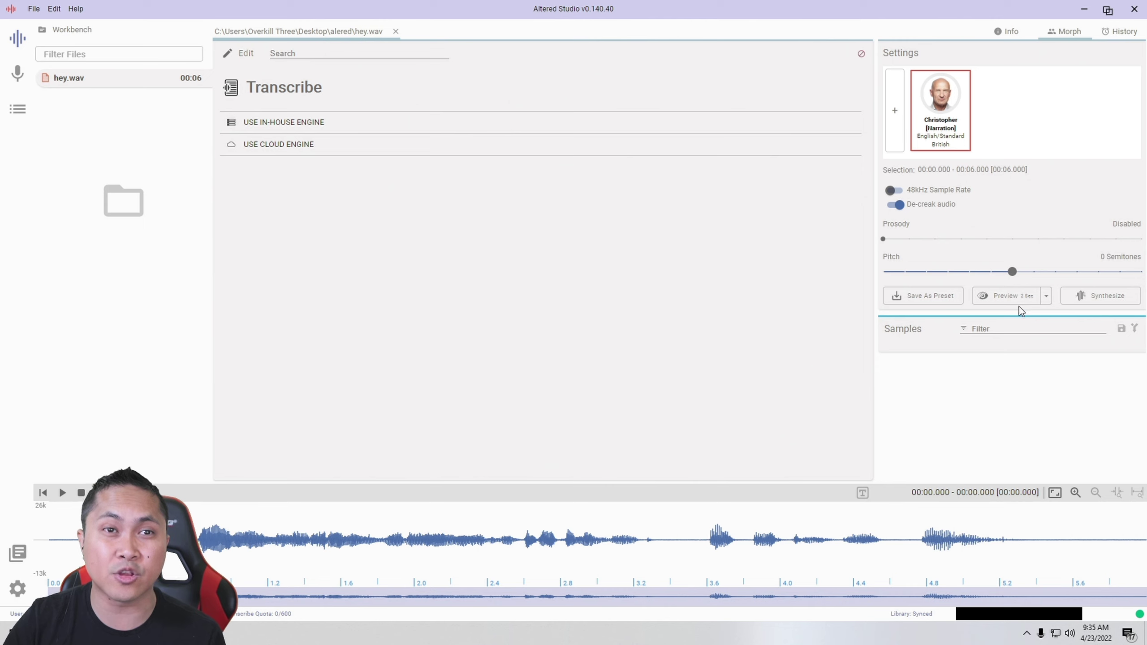
- Synthesize the Christopher [Narration] sample of hey.wav and play it back twice
click(1075, 301)
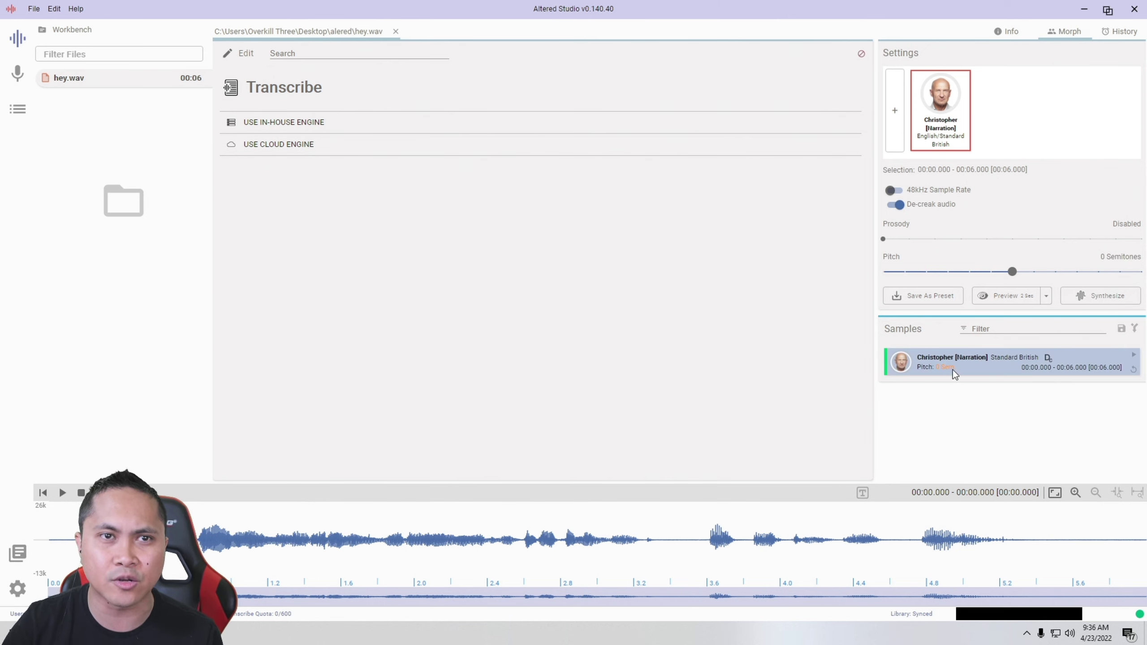
mouse_move(977, 362)
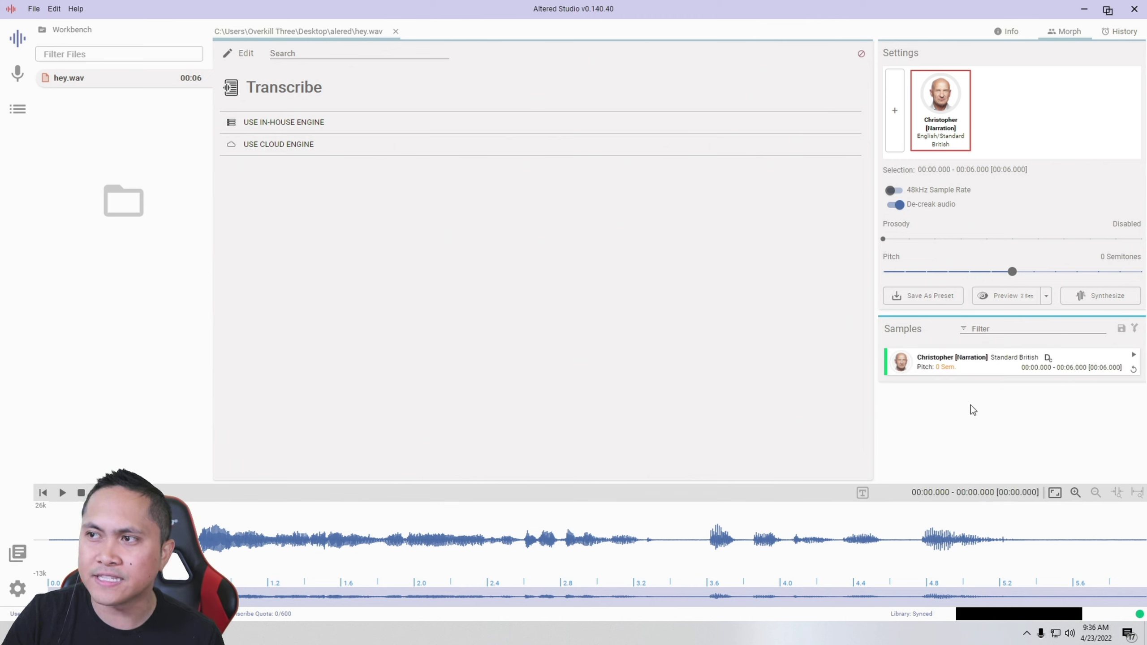
click(1134, 359)
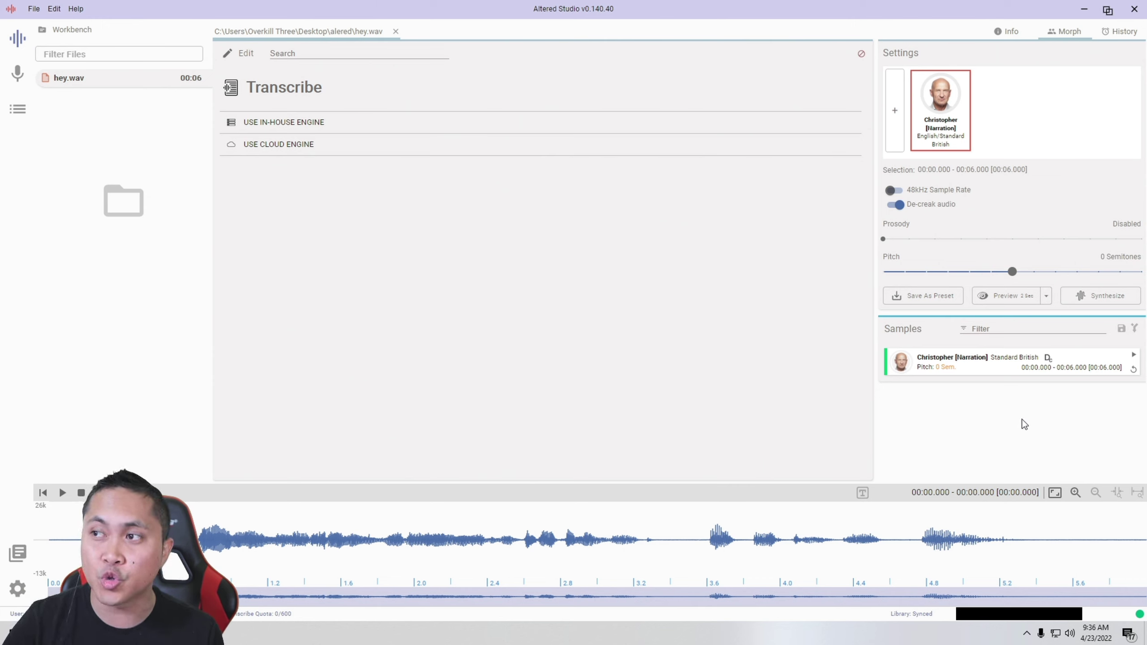
click(1135, 359)
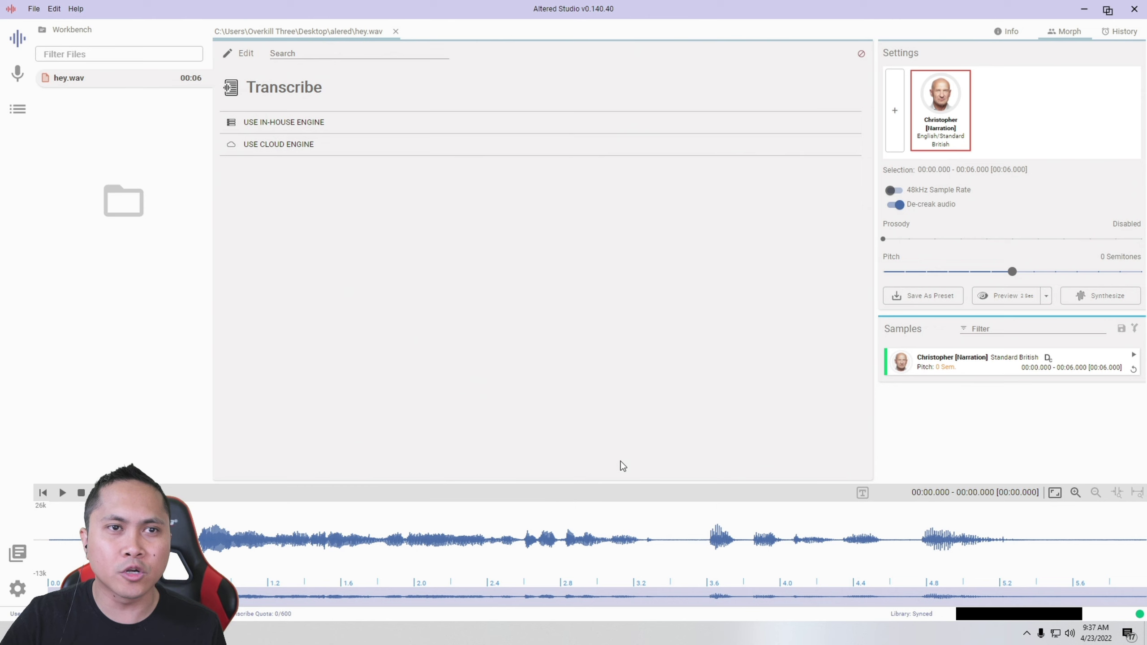
- Remove the Christopher sample and the Christopher [Narration] voice card
right_click(1074, 367)
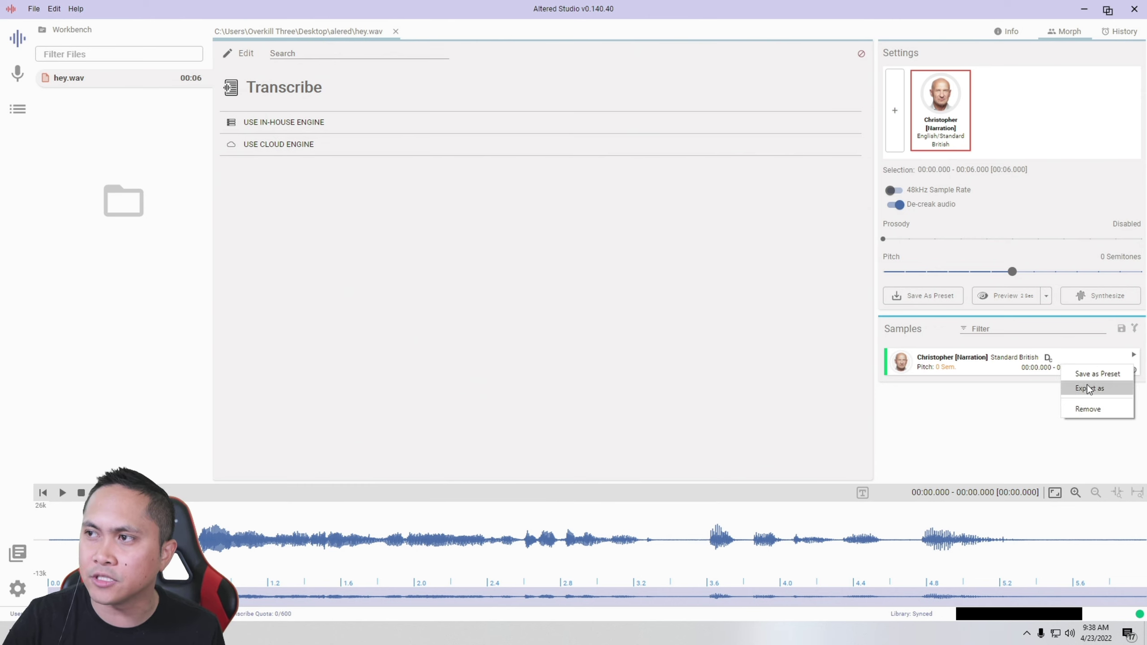
click(1089, 408)
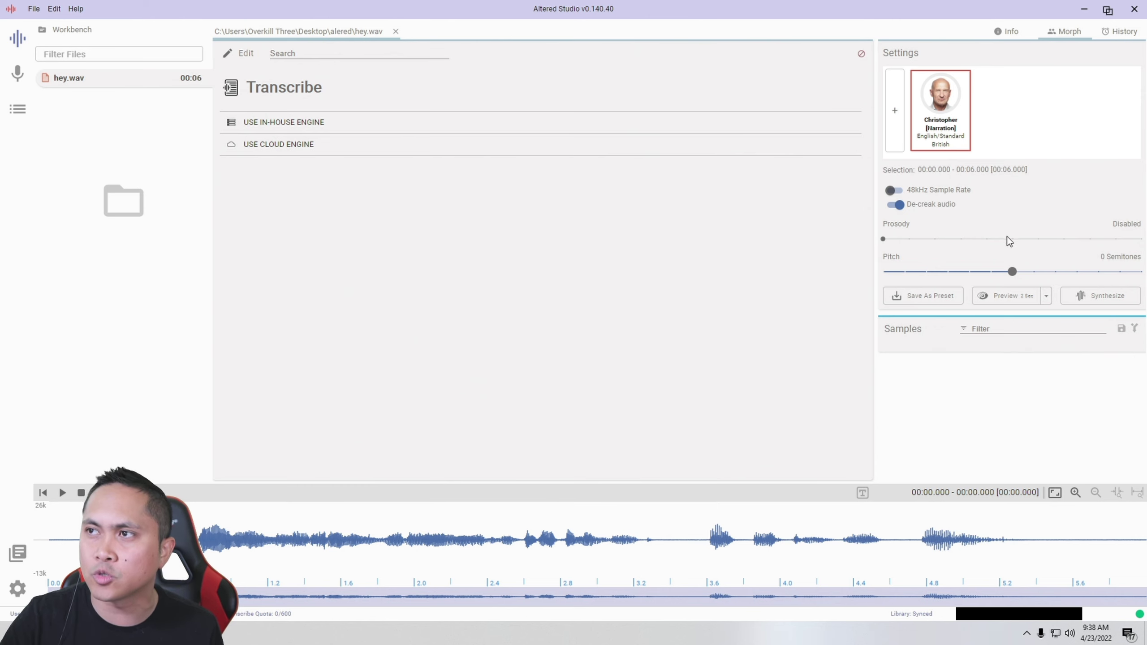
right_click(948, 98)
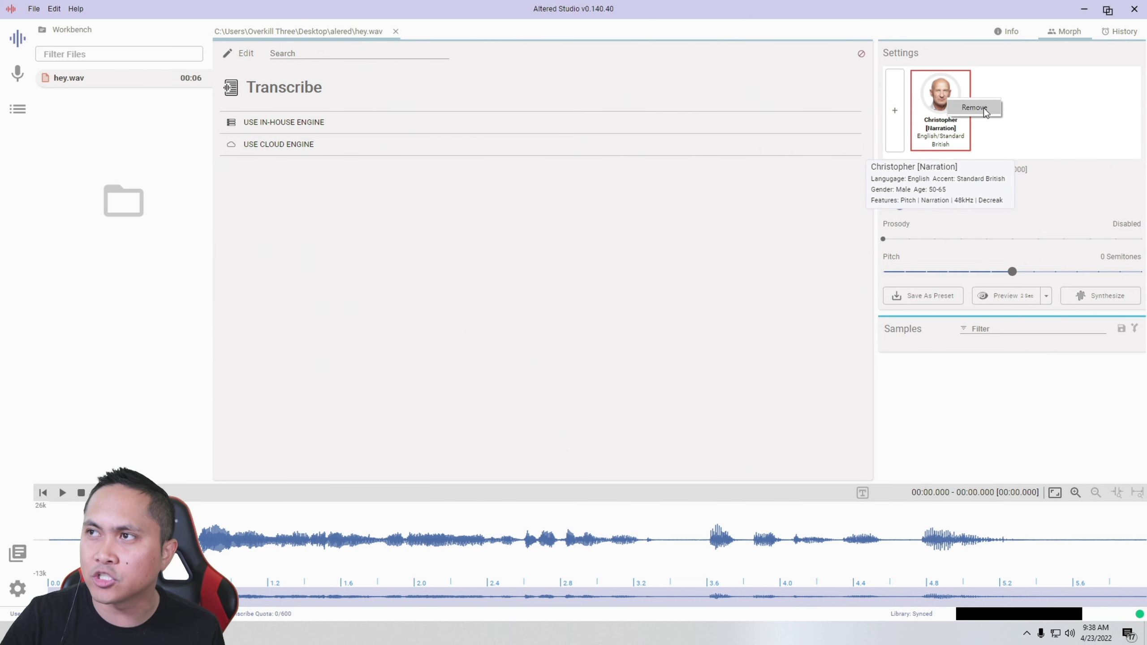
click(985, 110)
- Add Kate [Narration] from the voice library as the morph voice
click(895, 110)
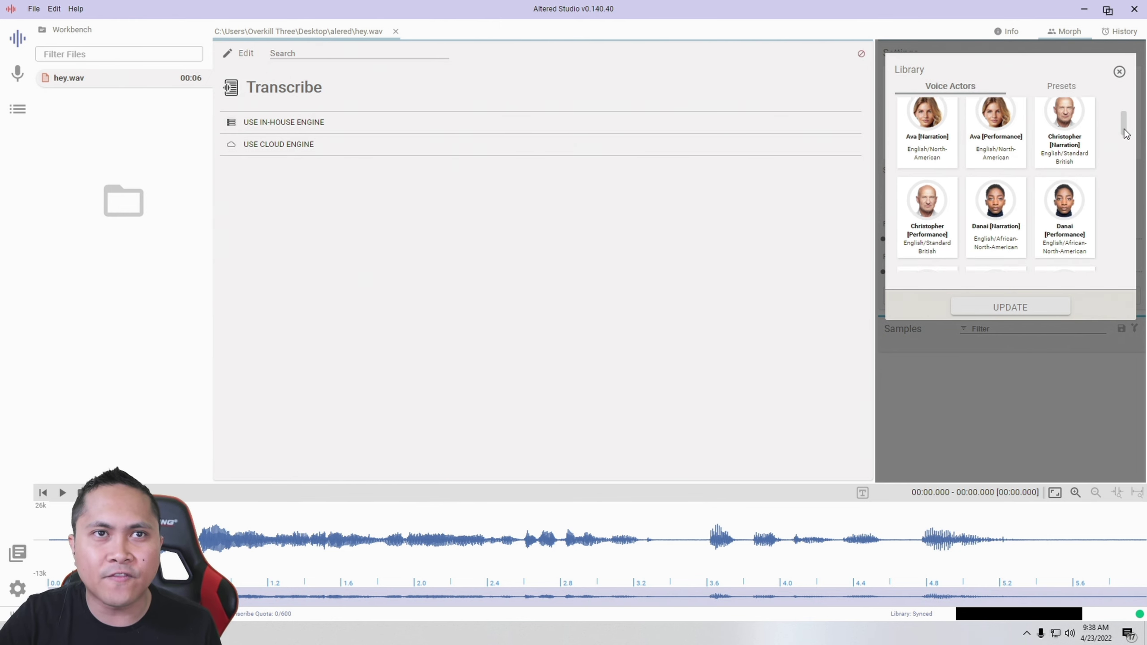
drag(1127, 129, 1110, 186)
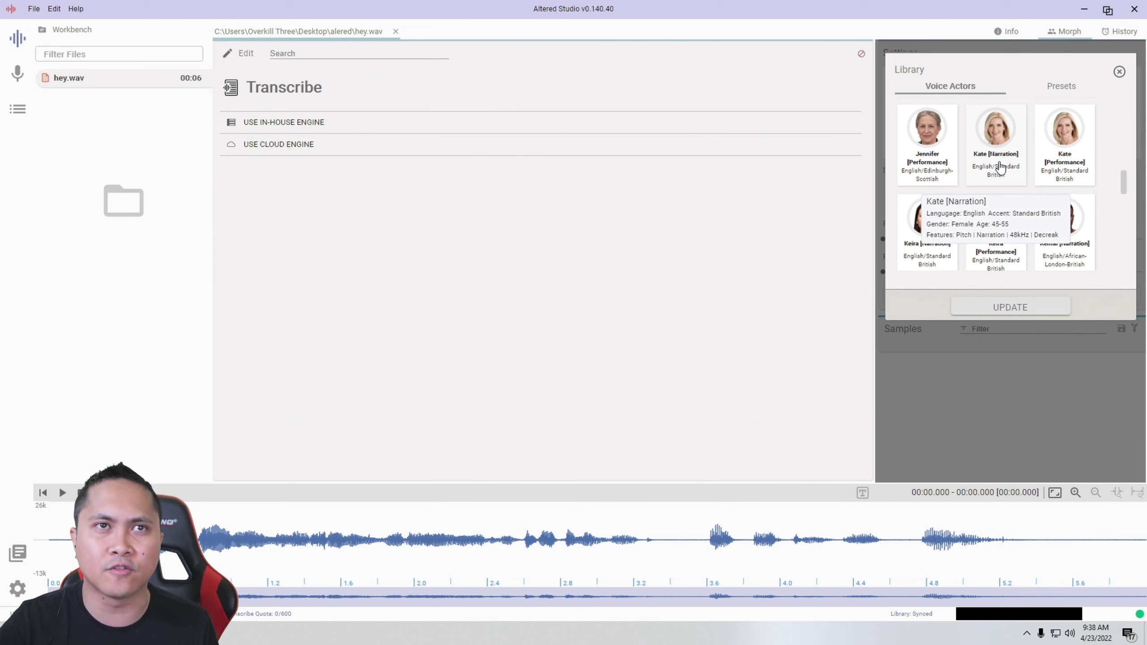
click(997, 144)
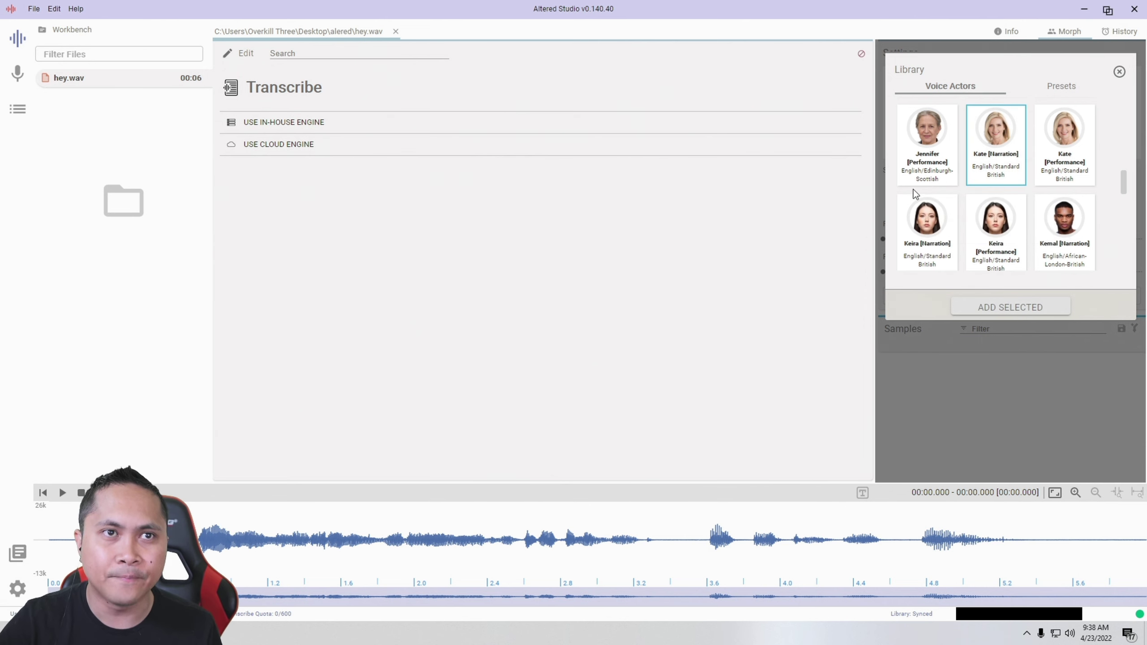
click(986, 309)
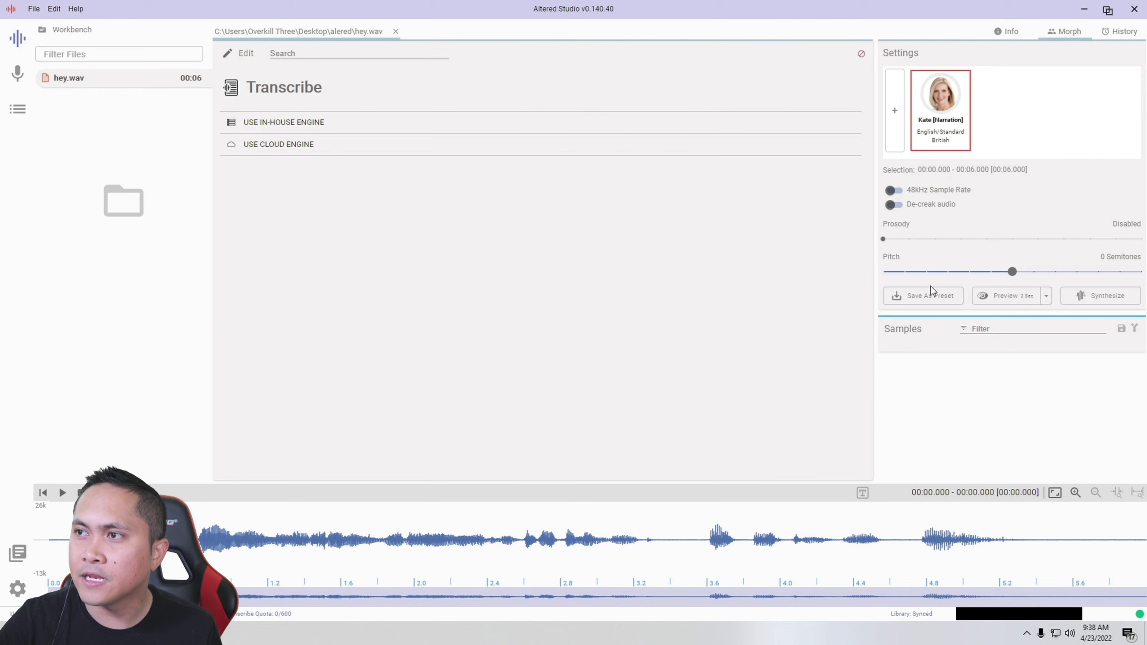
- Synthesize a Kate [Narration] sample of hey.wav and play it
click(1089, 298)
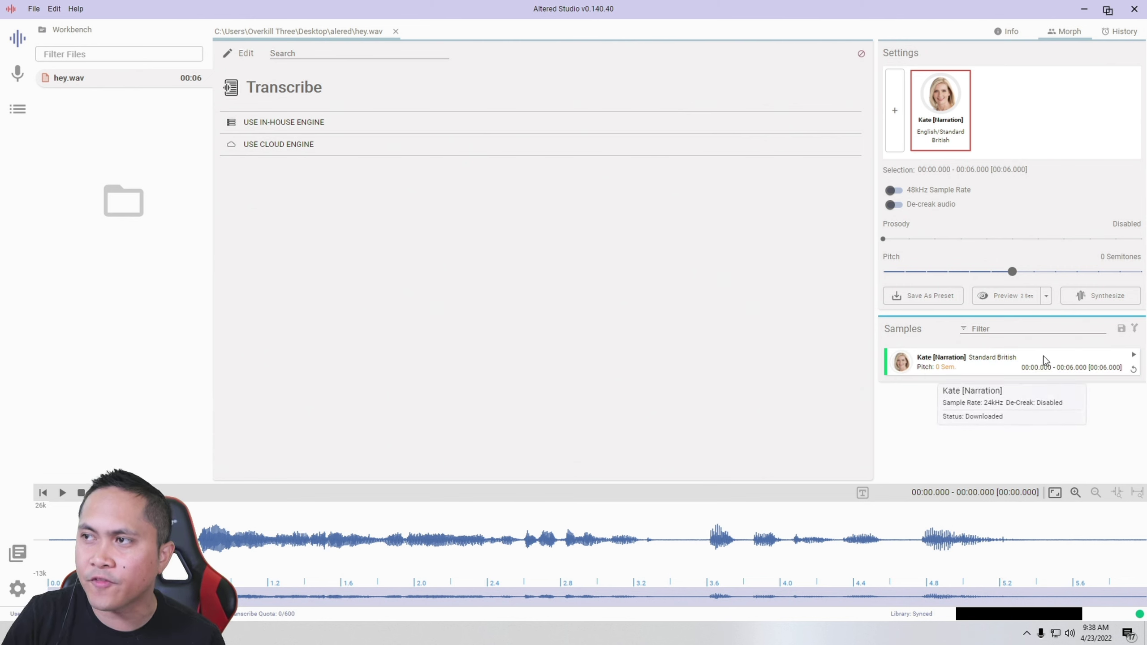
click(1132, 361)
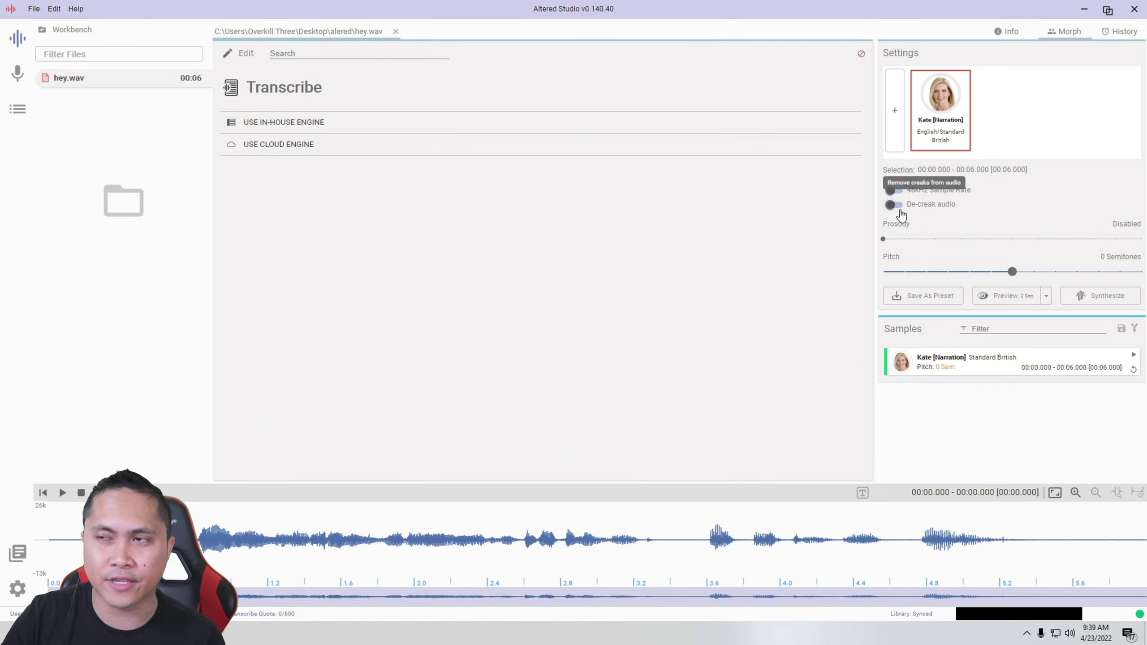
- Delete the Kate sample, replace Kate with Morgan [Performance], and enable De-creak audio
right_click(983, 381)
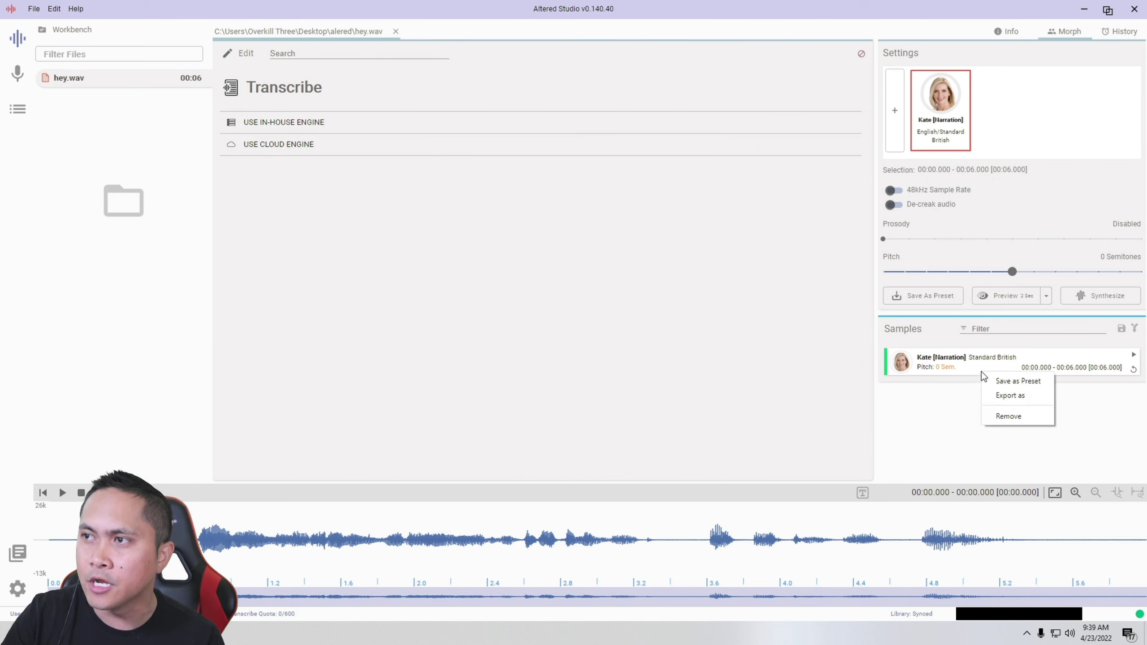
click(1002, 417)
click(895, 112)
scroll(1002, 180, down, 3)
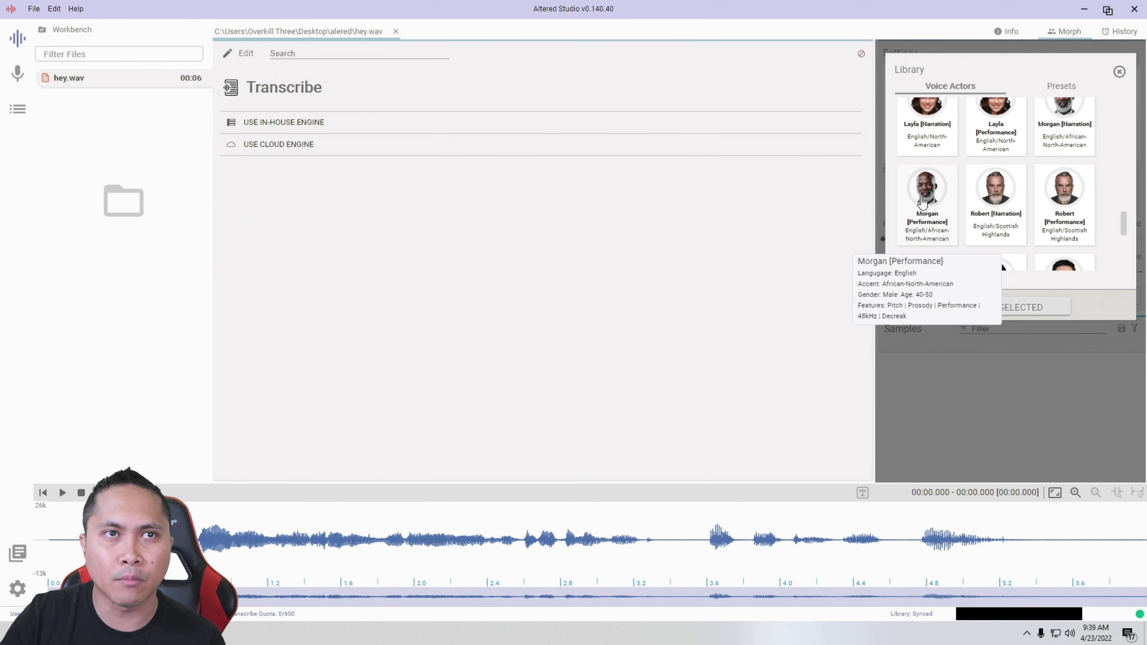
click(927, 205)
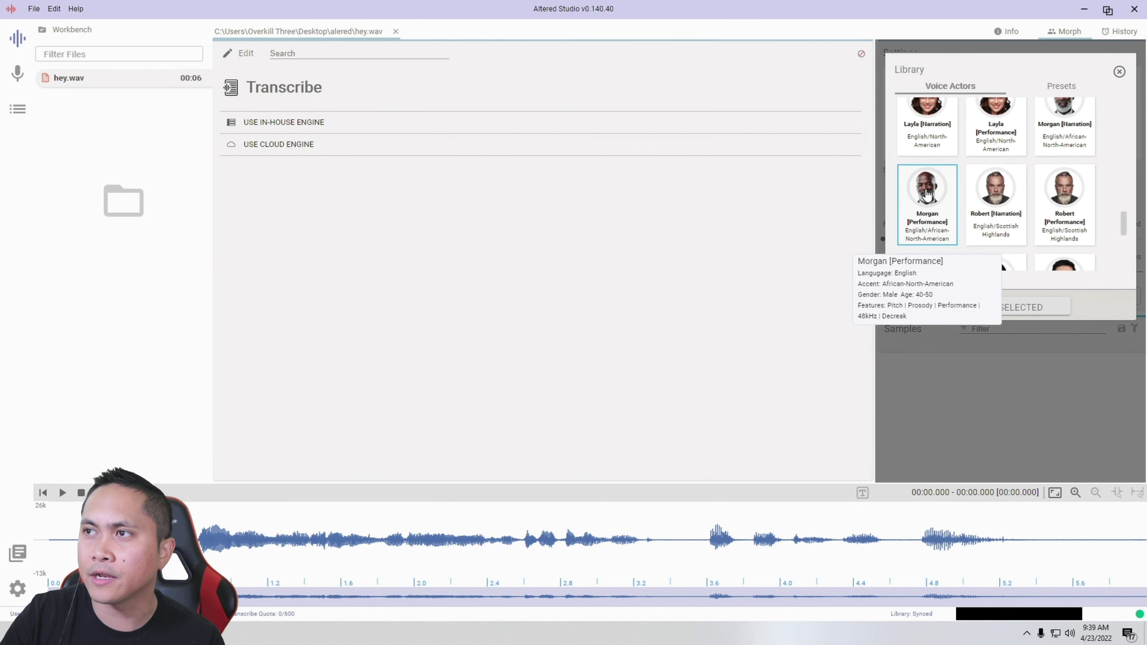
click(1005, 307)
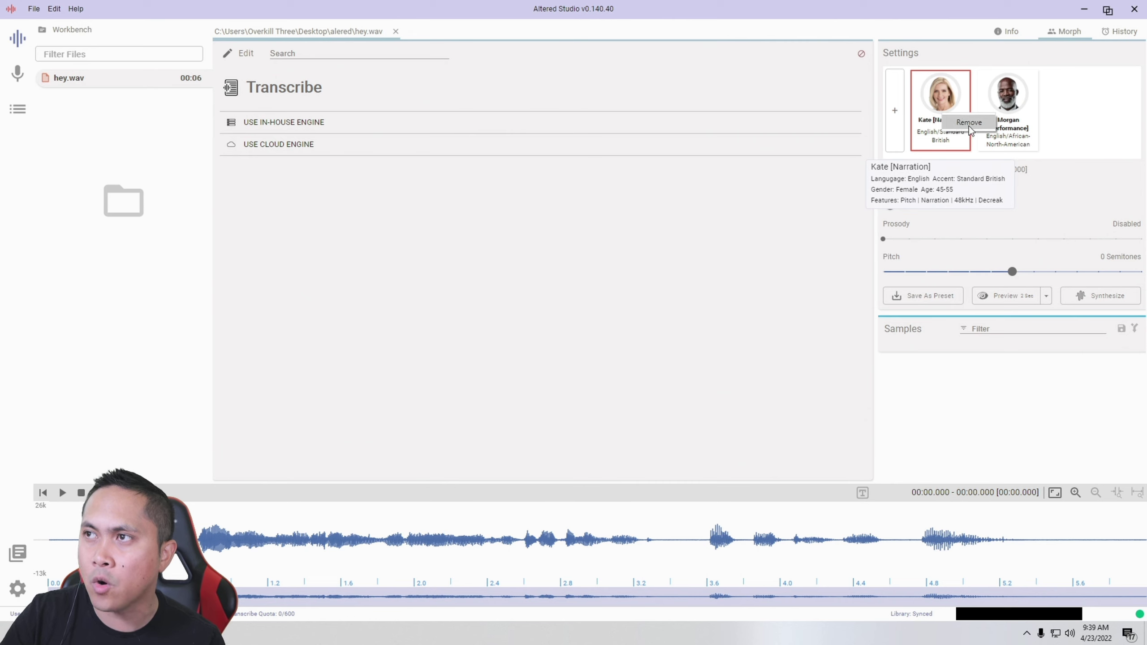
click(969, 125)
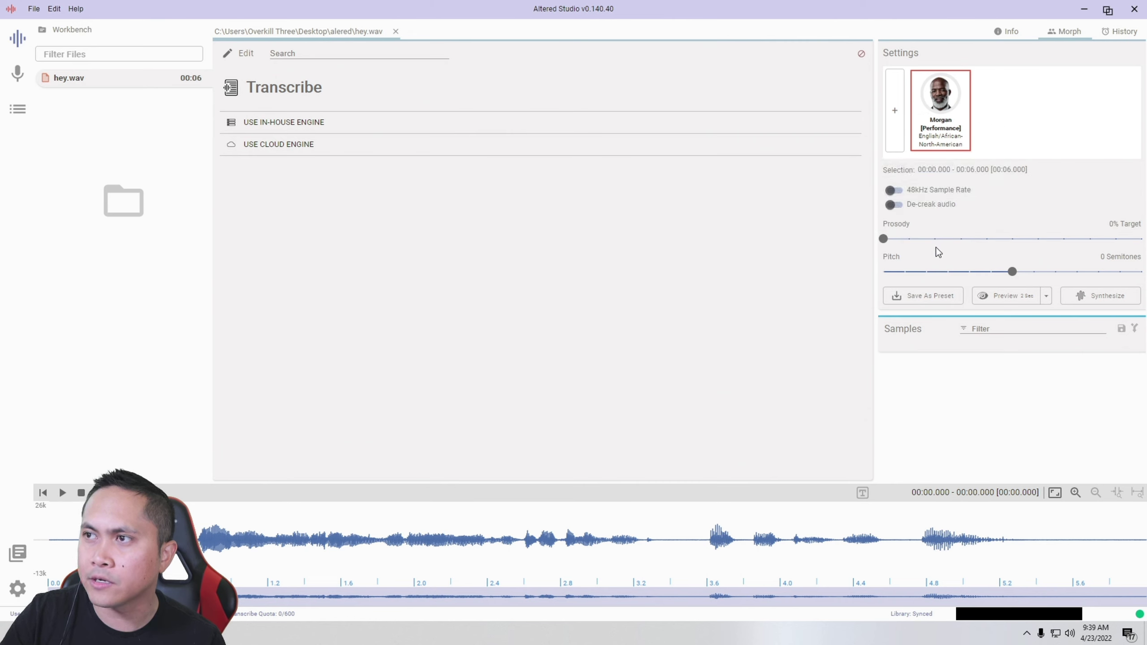
click(894, 204)
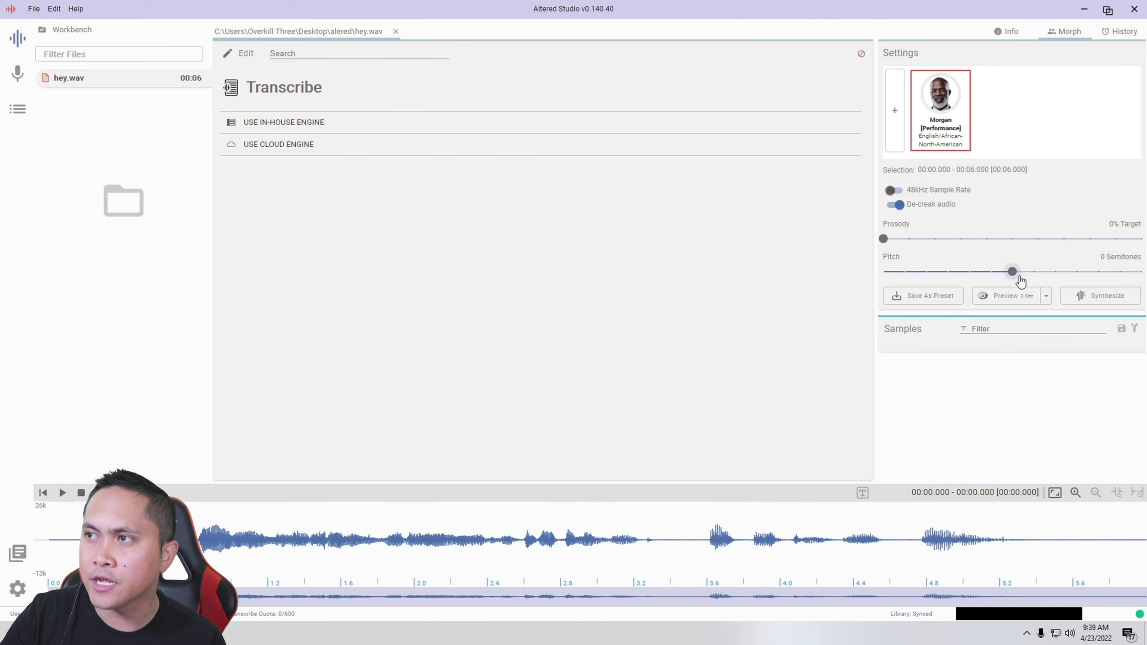
- Synthesize the Morgan [Performance] sample, then play, pause and replay it
click(1103, 295)
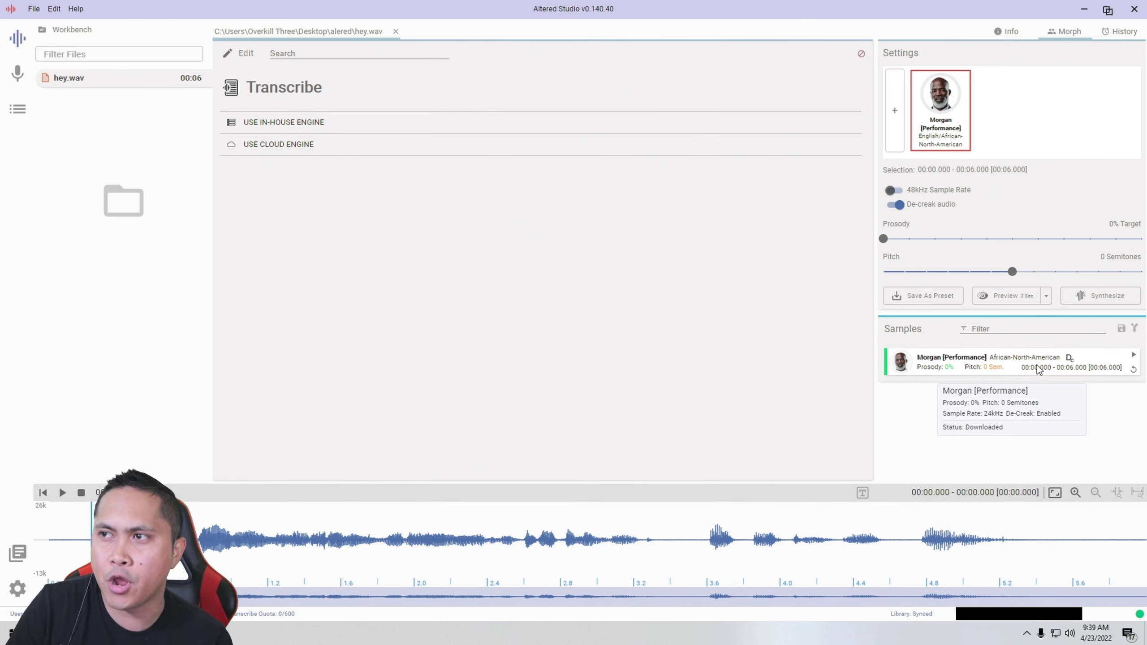
click(1133, 356)
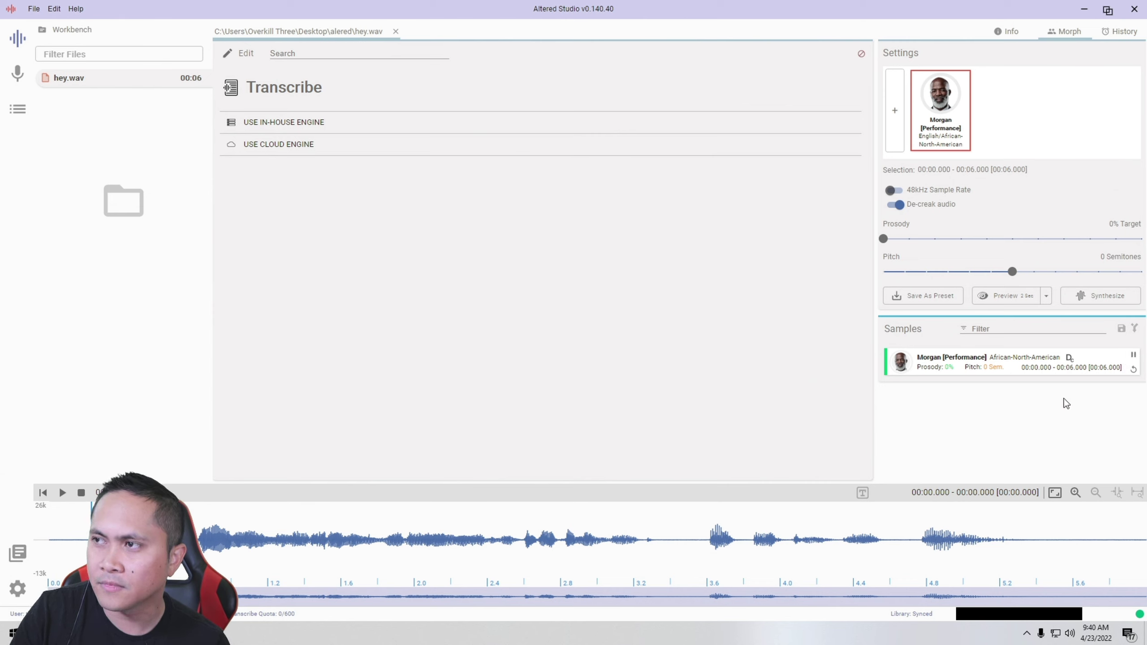
click(1137, 359)
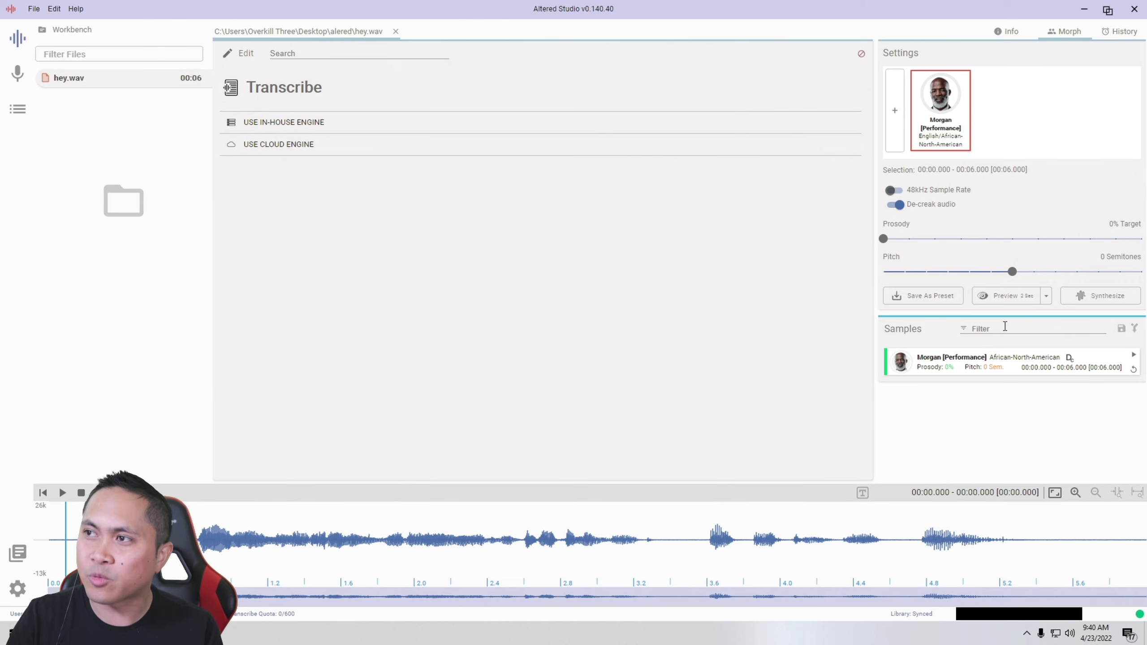
click(1135, 359)
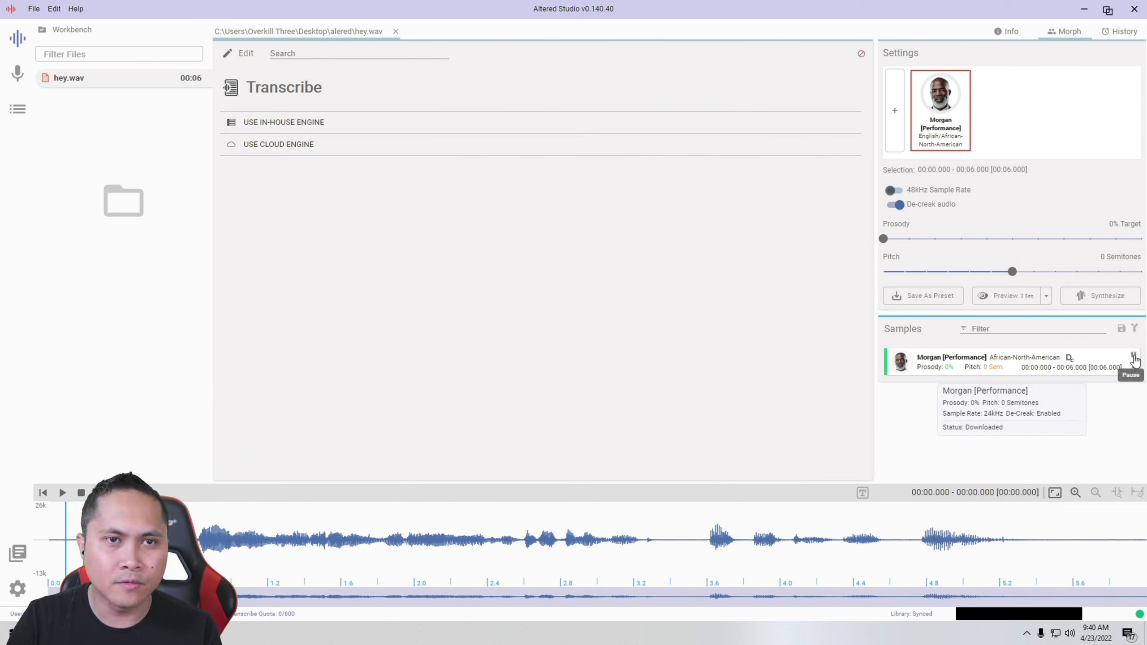